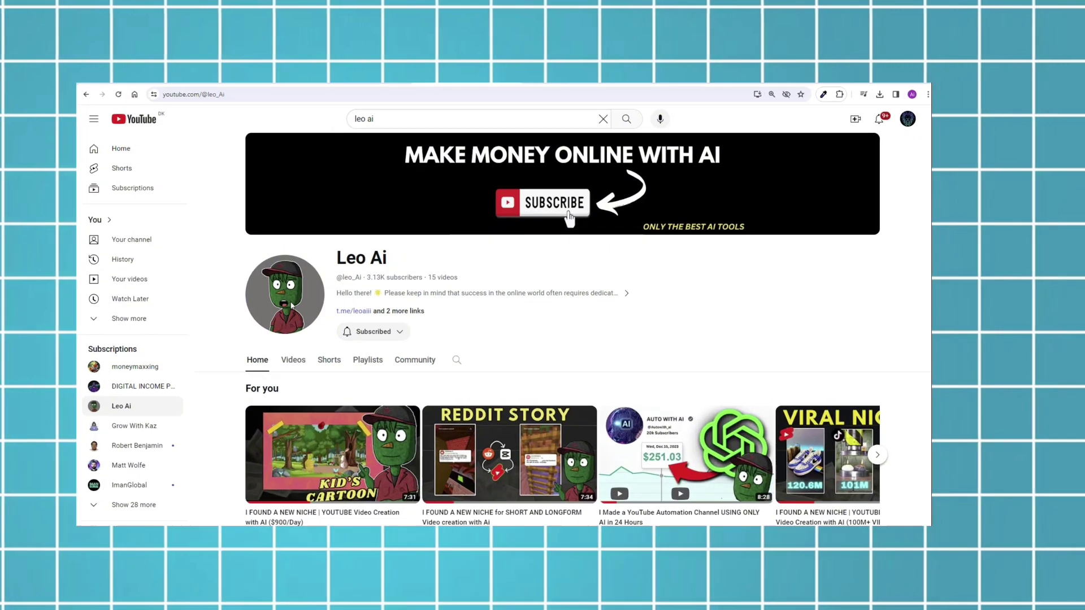
# - Snip the green capped character from the channel's first video and save it to Screenshots
pyautogui.moveTo(386, 464)
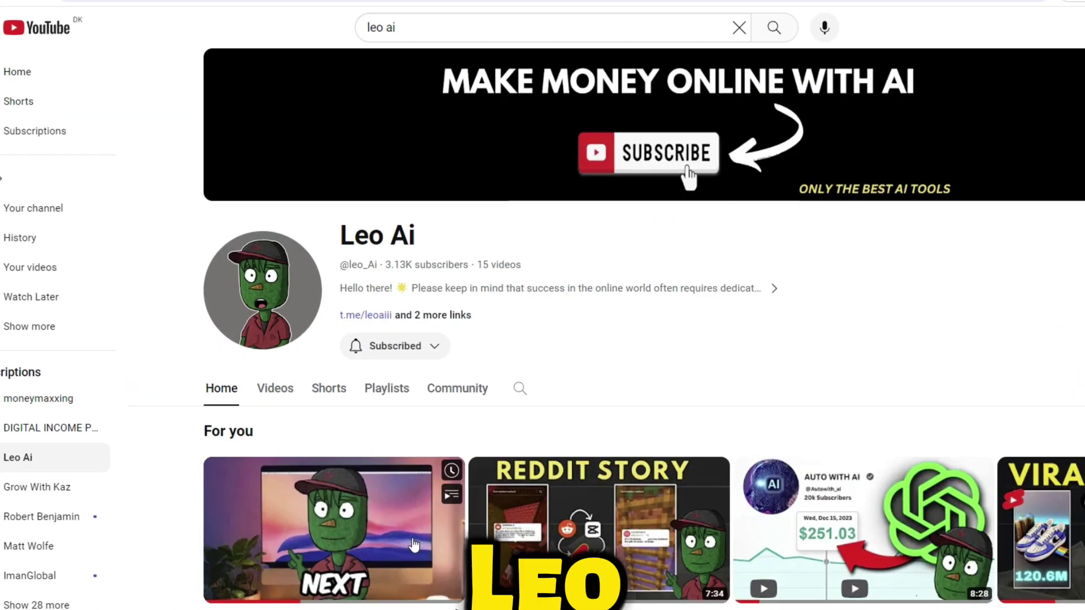
pyautogui.click(414, 545)
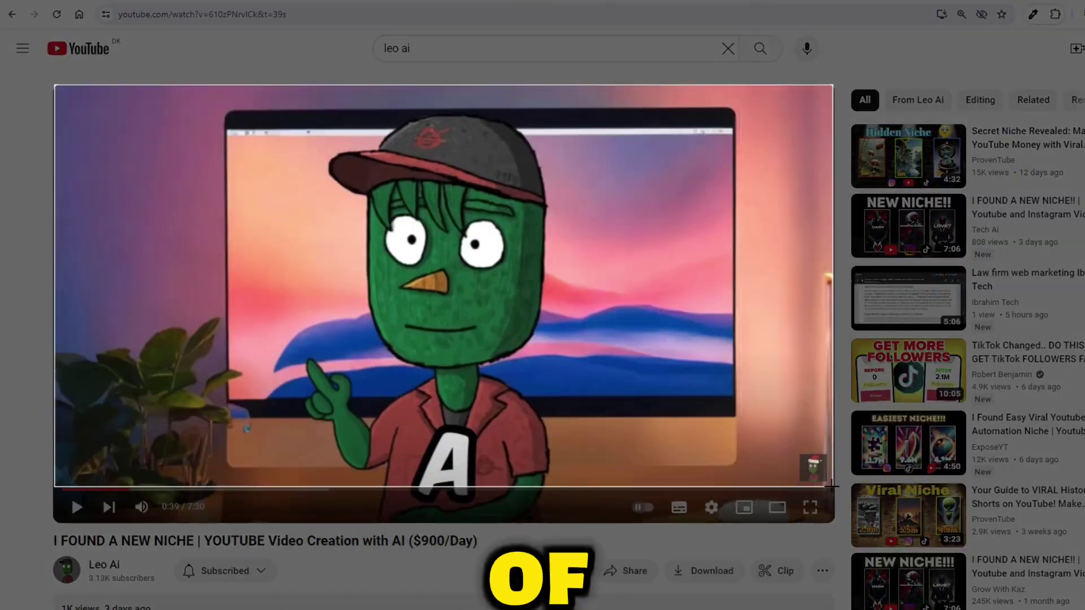
pyautogui.moveTo(831, 485); pyautogui.dragTo(831, 485)
pyautogui.click(1075, 106)
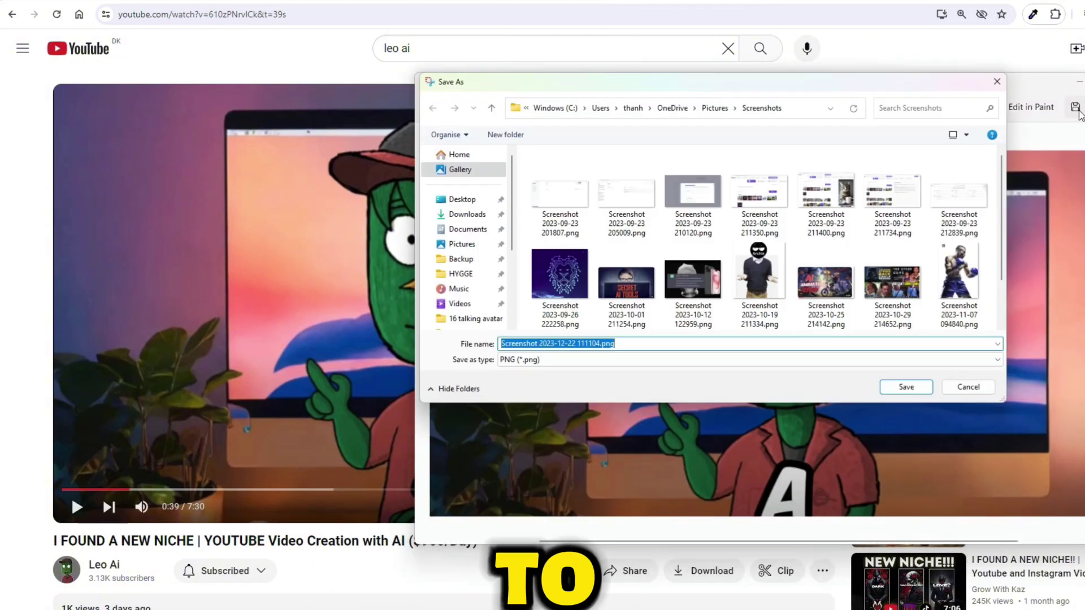
pyautogui.click(909, 390)
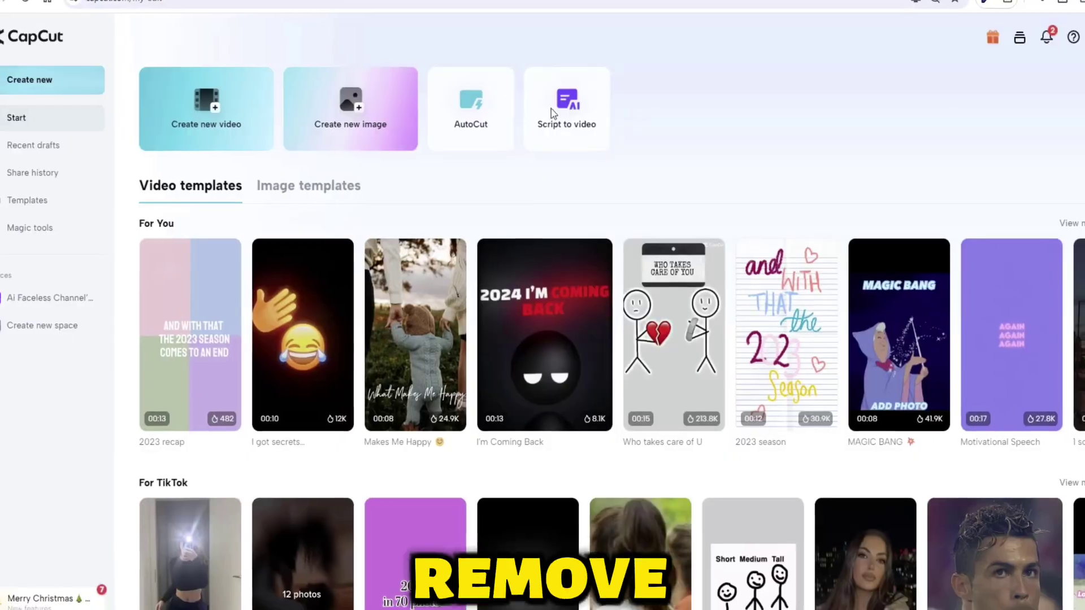
# - Remove the screenshot's background with CapCut's Magic tools and export the cut-out character
pyautogui.click(64, 229)
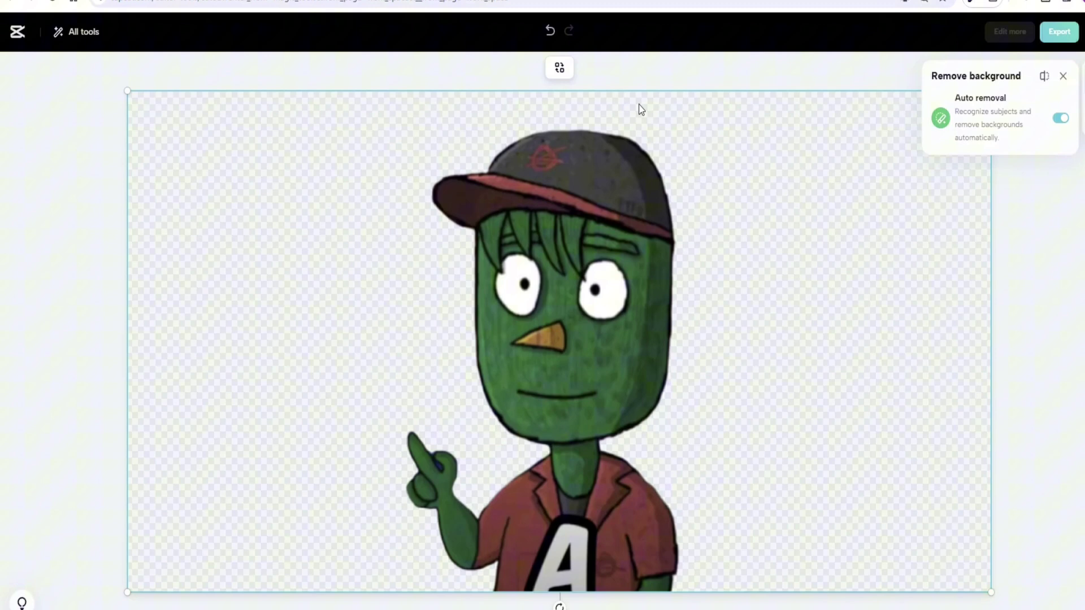
pyautogui.click(1059, 32)
pyautogui.click(1012, 287)
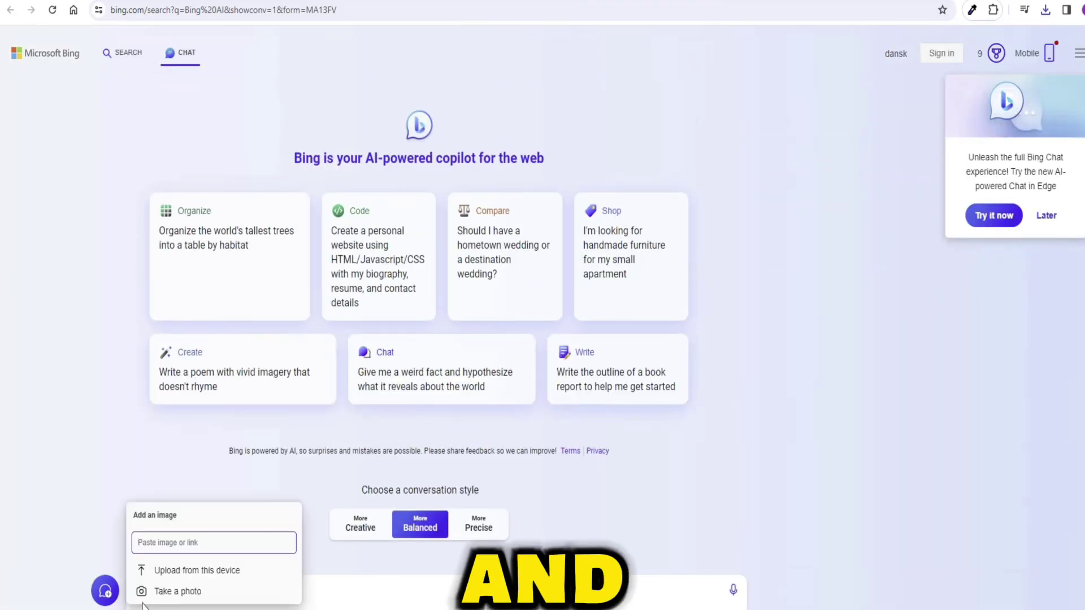
# - Attach the character screenshot in Bing Chat and ask it to 'describe' the image
pyautogui.click(197, 570)
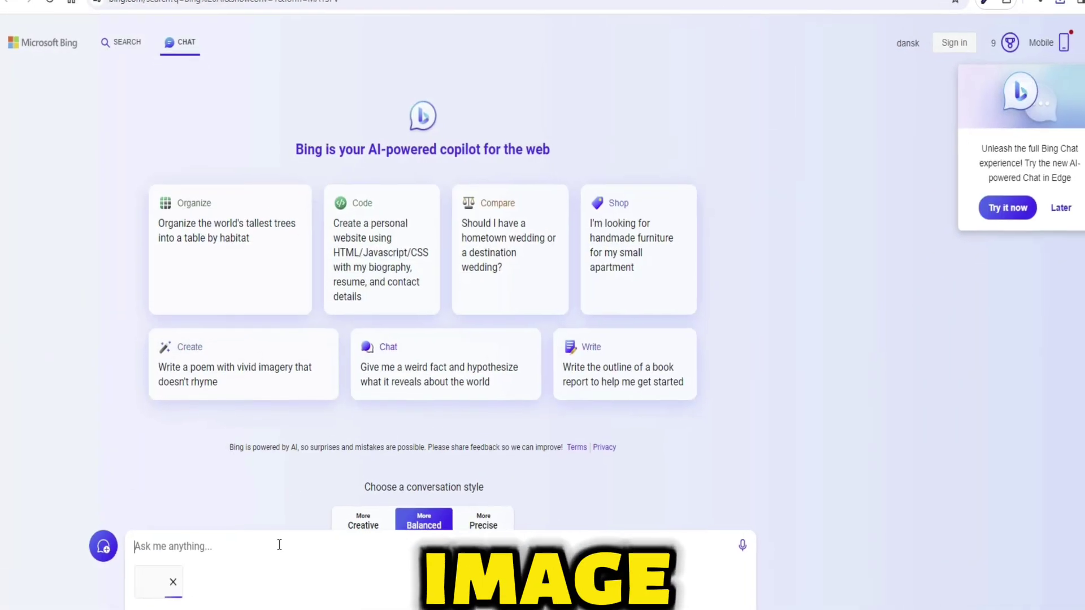
pyautogui.write('describe')
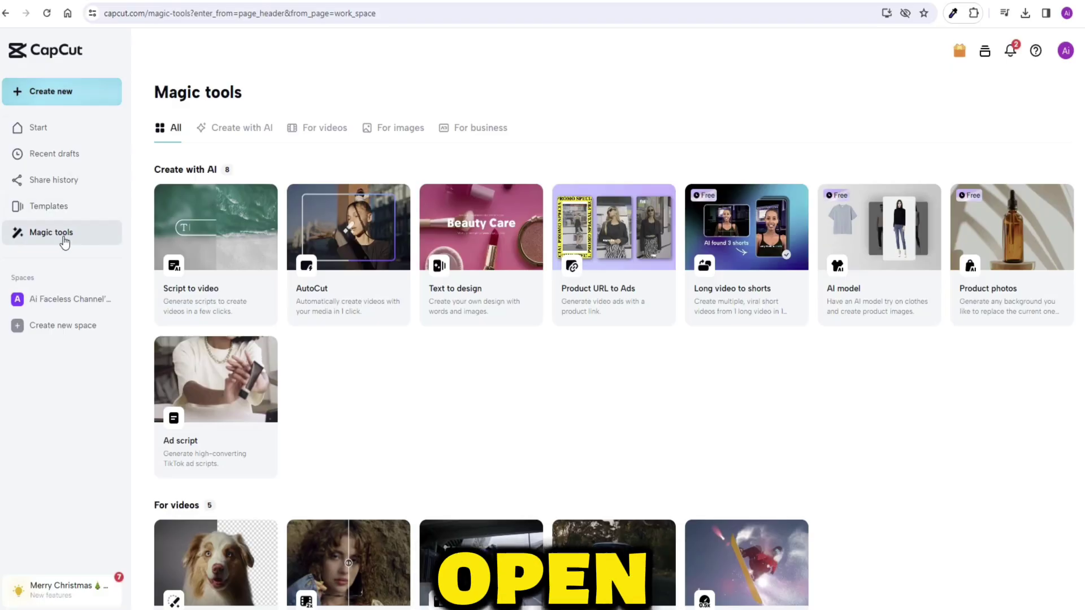
# - Scroll Magic tools down to the For images row showing Text to image
pyautogui.scroll(-4, 428, 397)
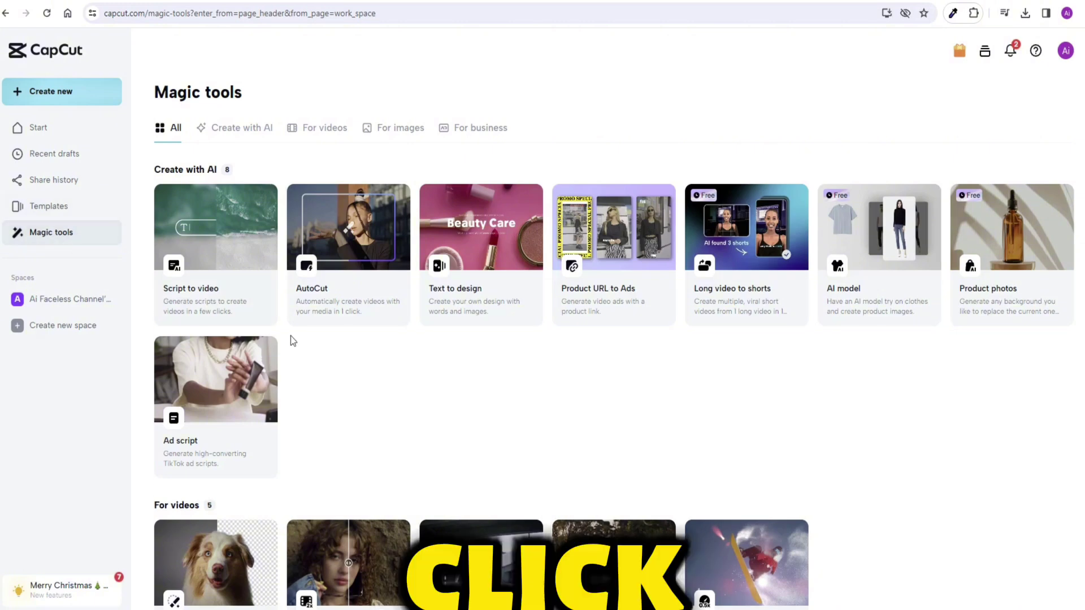
pyautogui.scroll(-3, 434, 364)
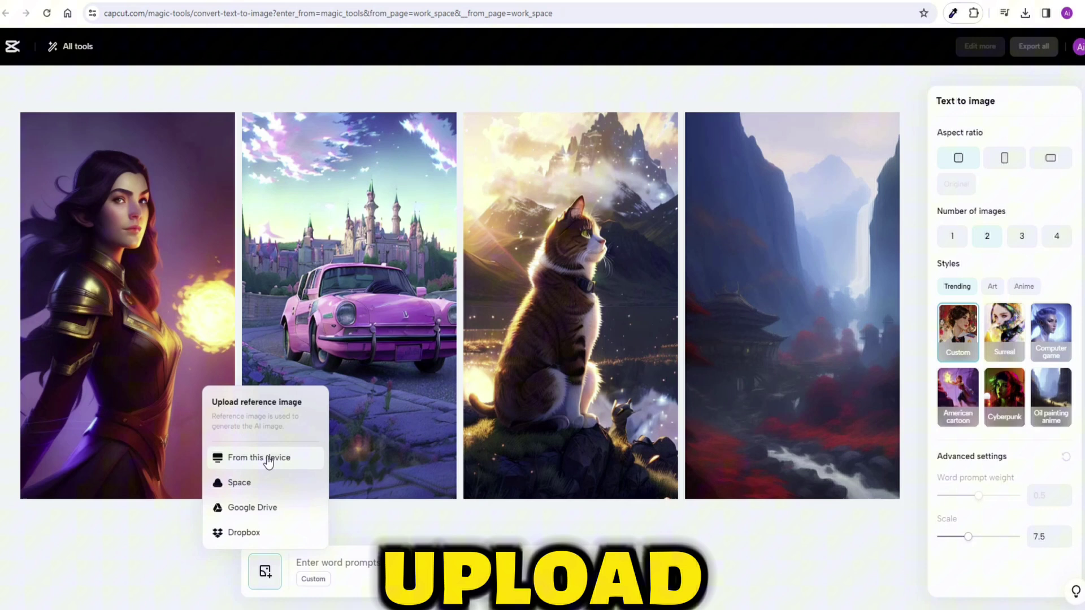
# - Generate four characters from the screenshot at prompt weight 0.3, scale 20, then generate similar ones
pyautogui.click(268, 459)
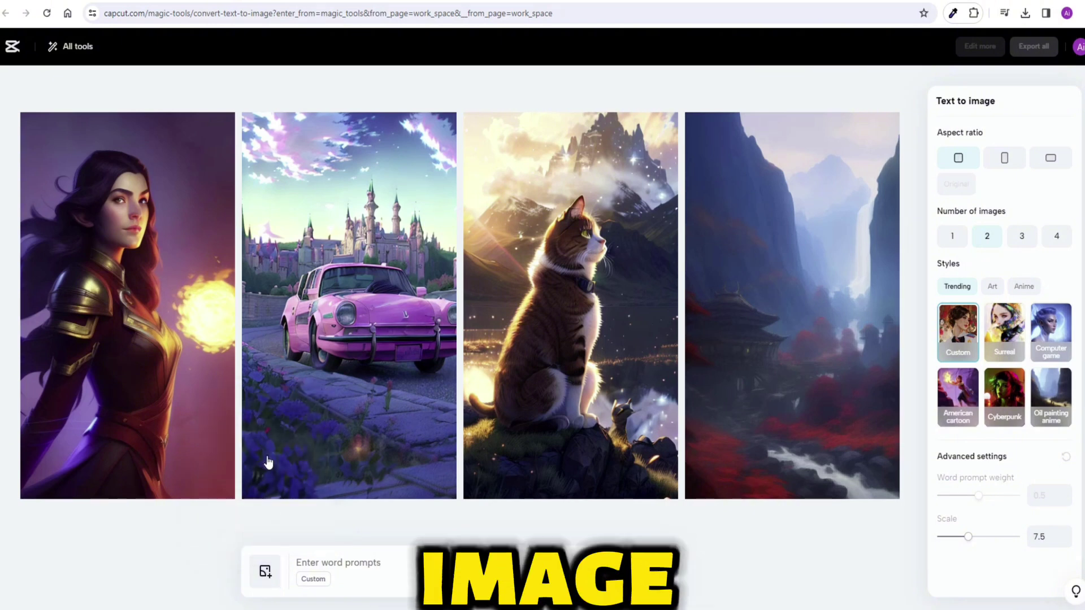
pyautogui.doubleClick(126, 113)
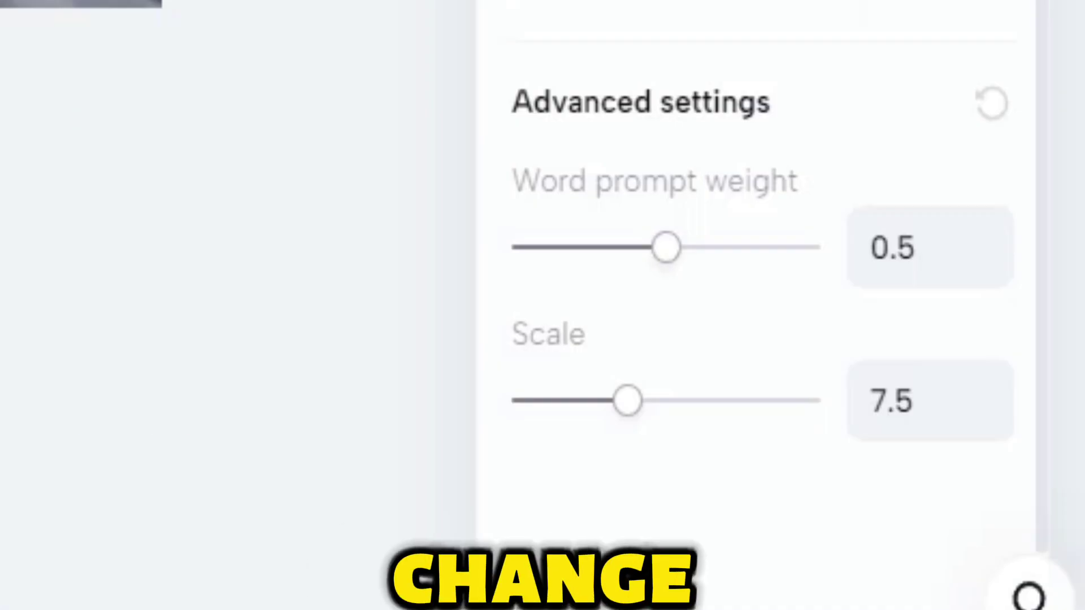
pyautogui.moveTo(666, 248); pyautogui.dragTo(647, 249)
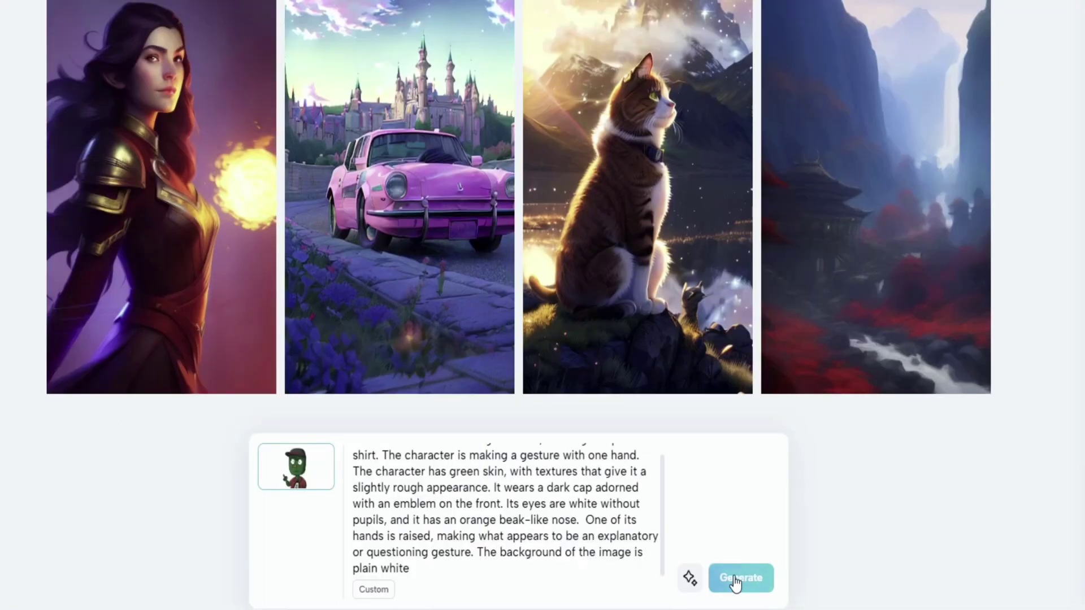
pyautogui.click(735, 579)
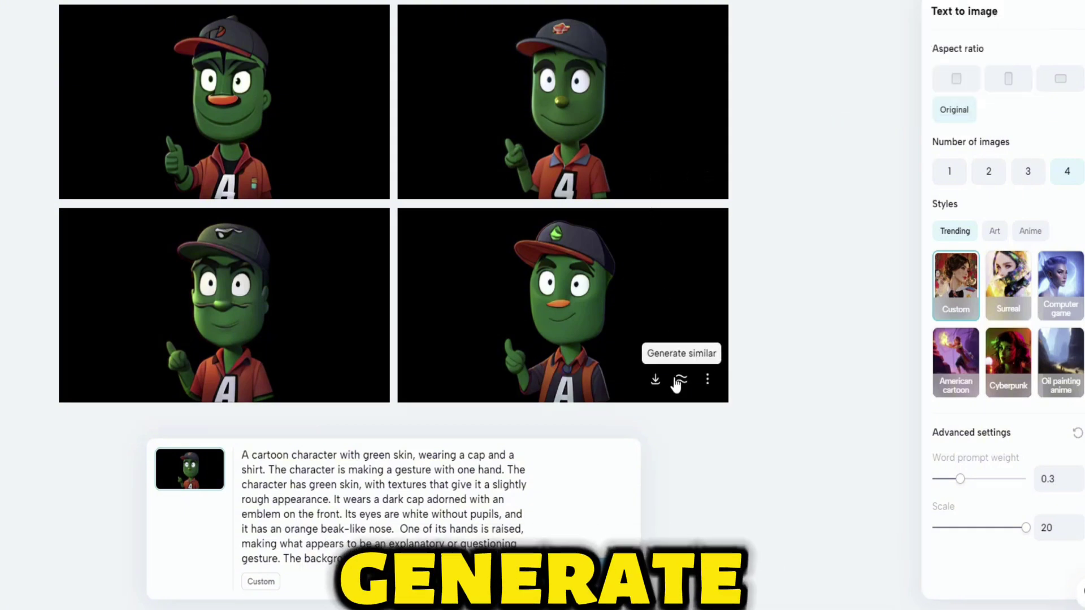
pyautogui.click(679, 381)
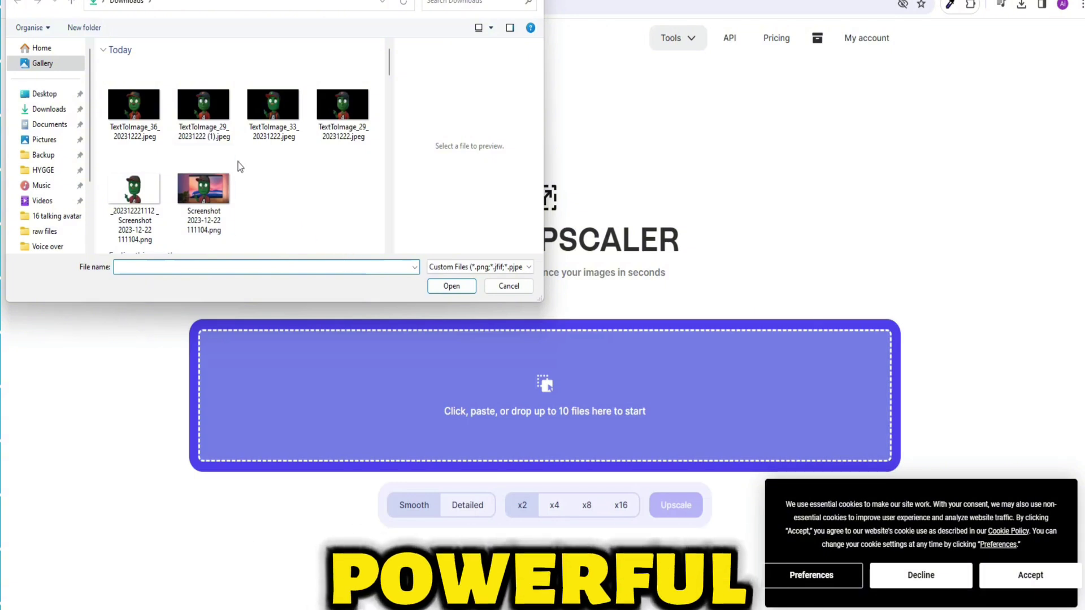
# - Upscale the first generated character image x2 and compare it against the original
pyautogui.doubleClick(147, 97)
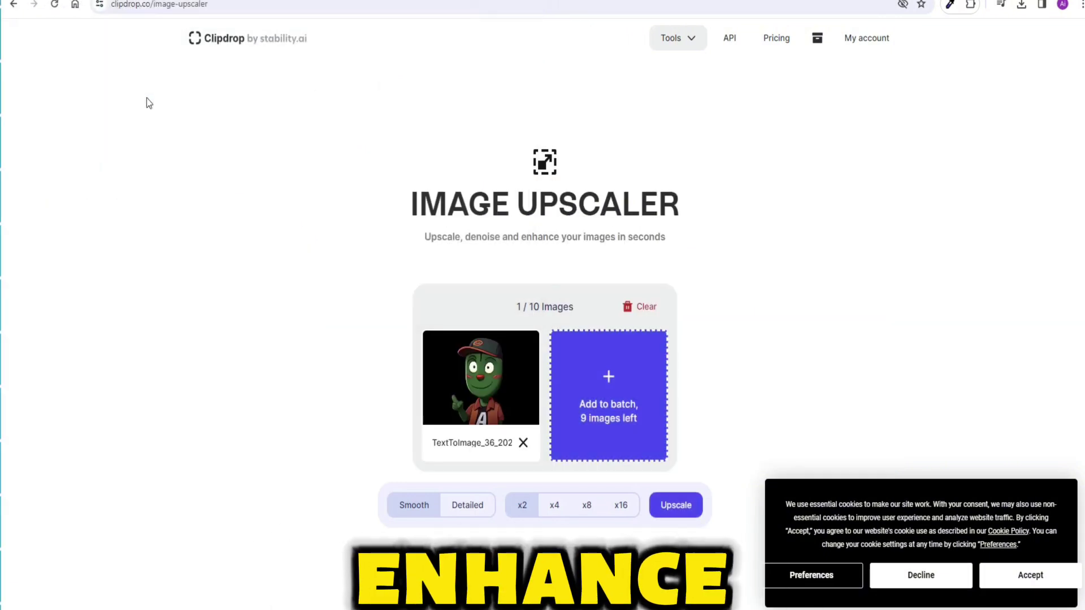
pyautogui.click(696, 510)
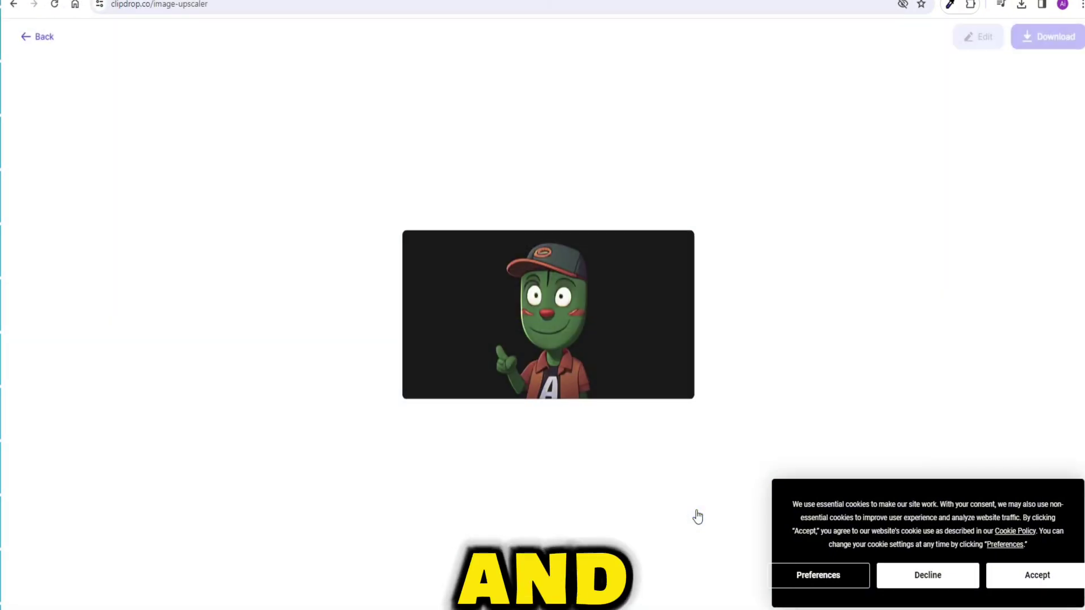
pyautogui.click(931, 582)
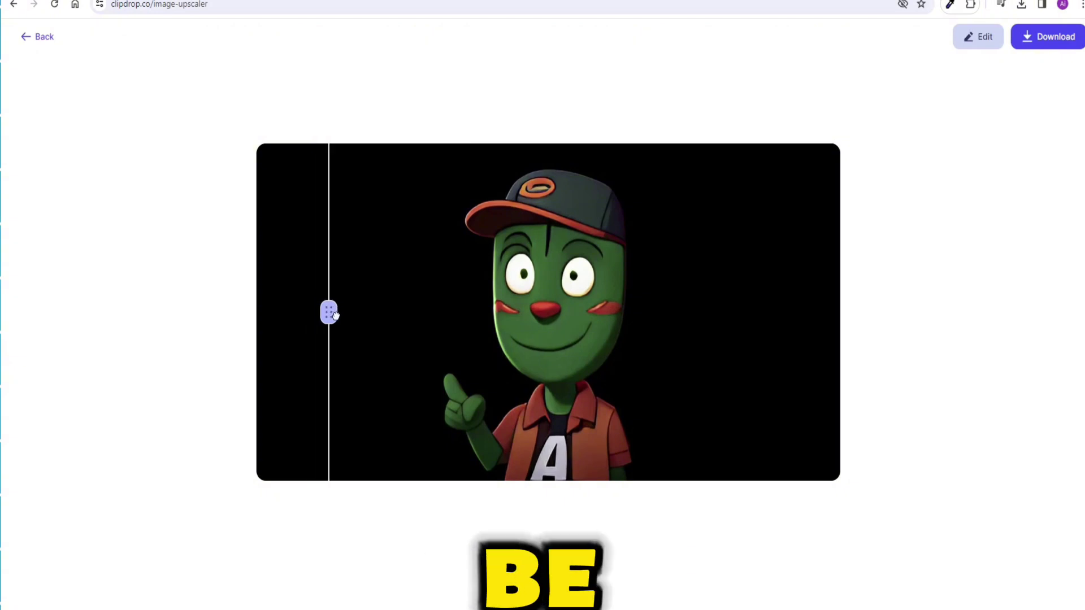
pyautogui.moveTo(335, 315); pyautogui.dragTo(456, 321)
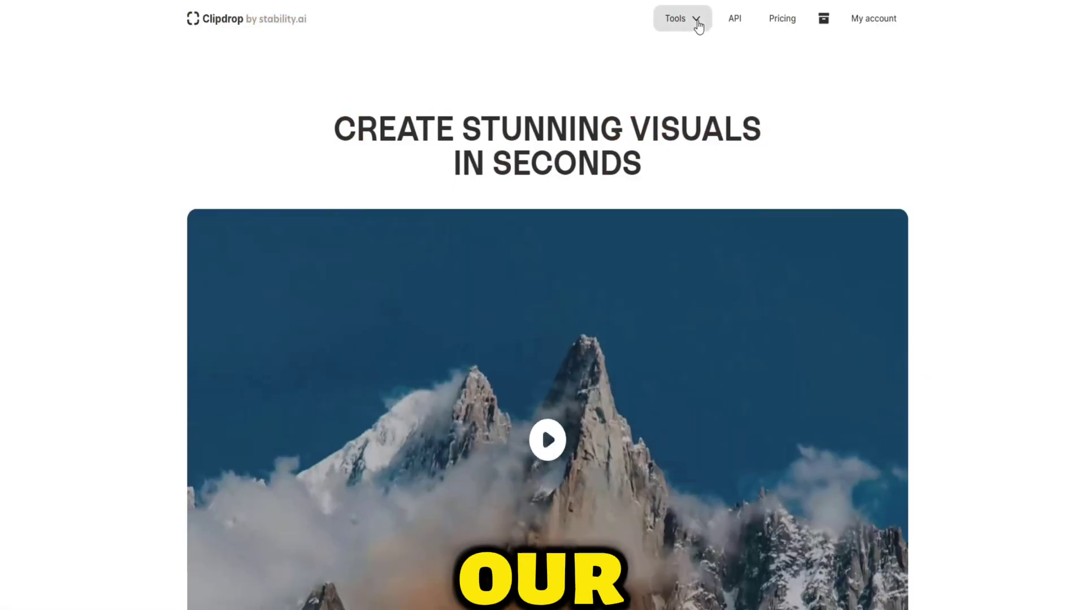
# - Run the character through Clipdrop's Remove background and Cleanup tools, then download the upscaled PNG
pyautogui.click(698, 26)
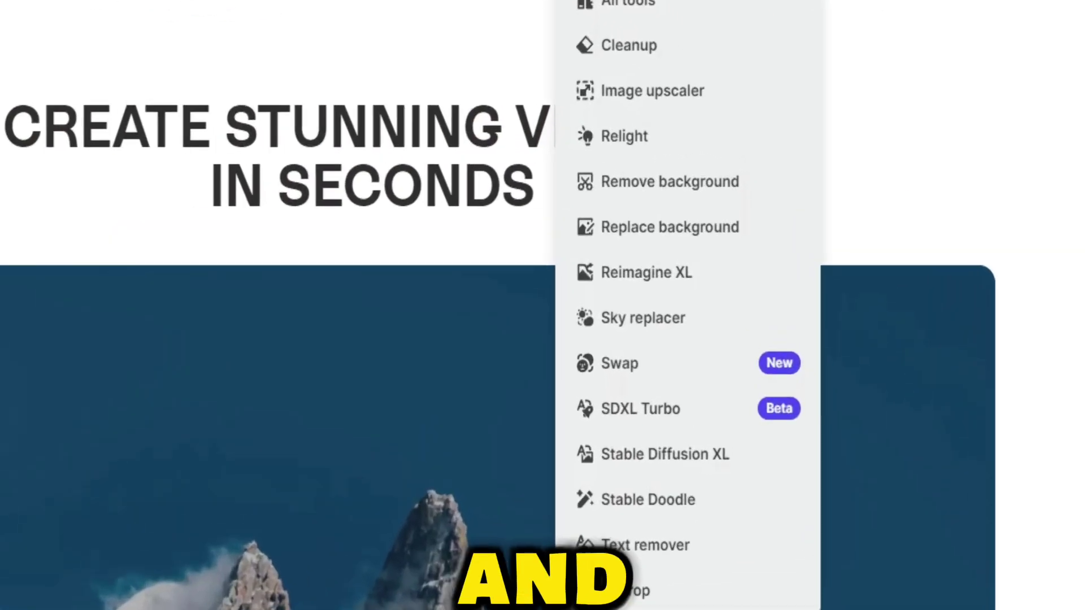
pyautogui.click(527, 223)
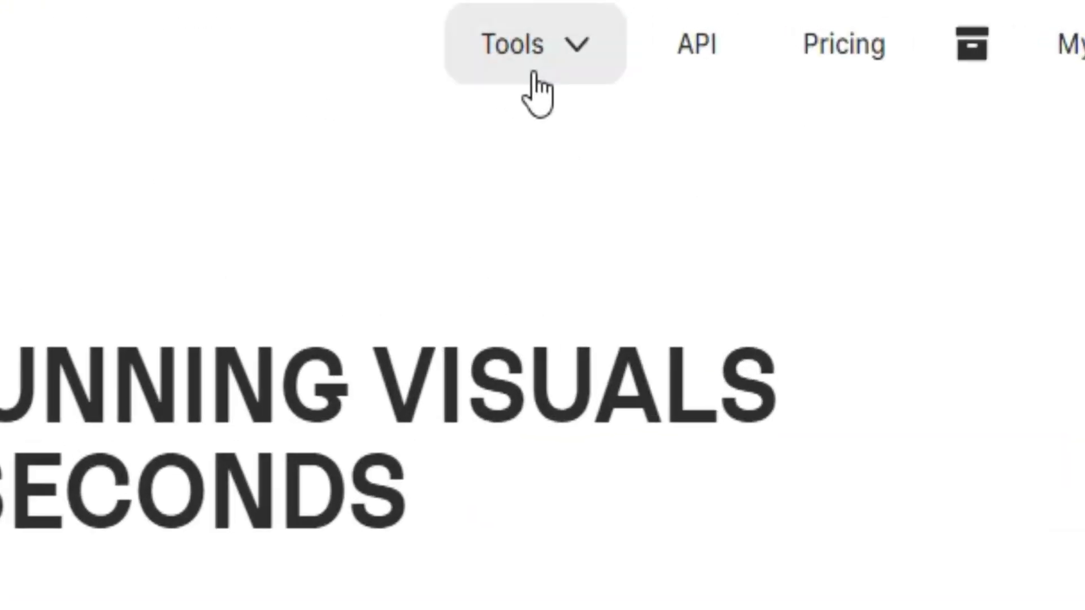
pyautogui.click(669, 21)
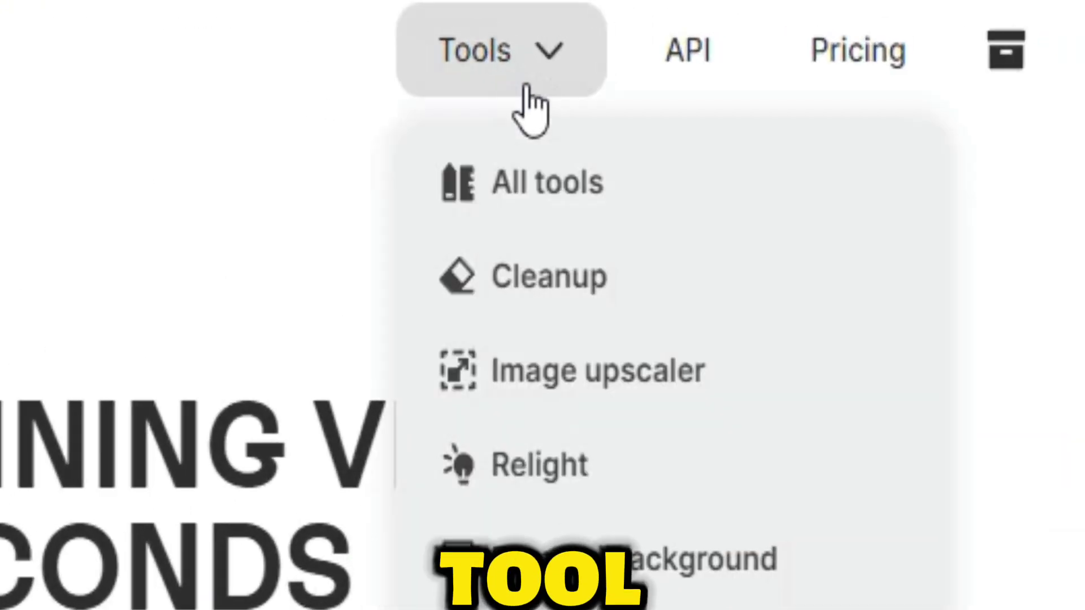
pyautogui.click(537, 305)
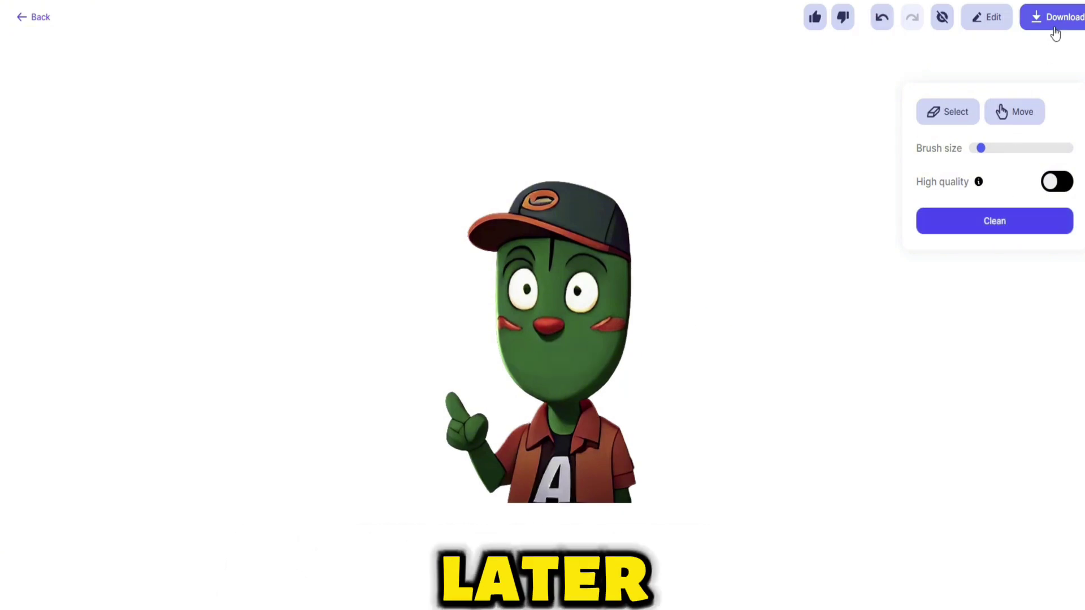
pyautogui.click(709, 109)
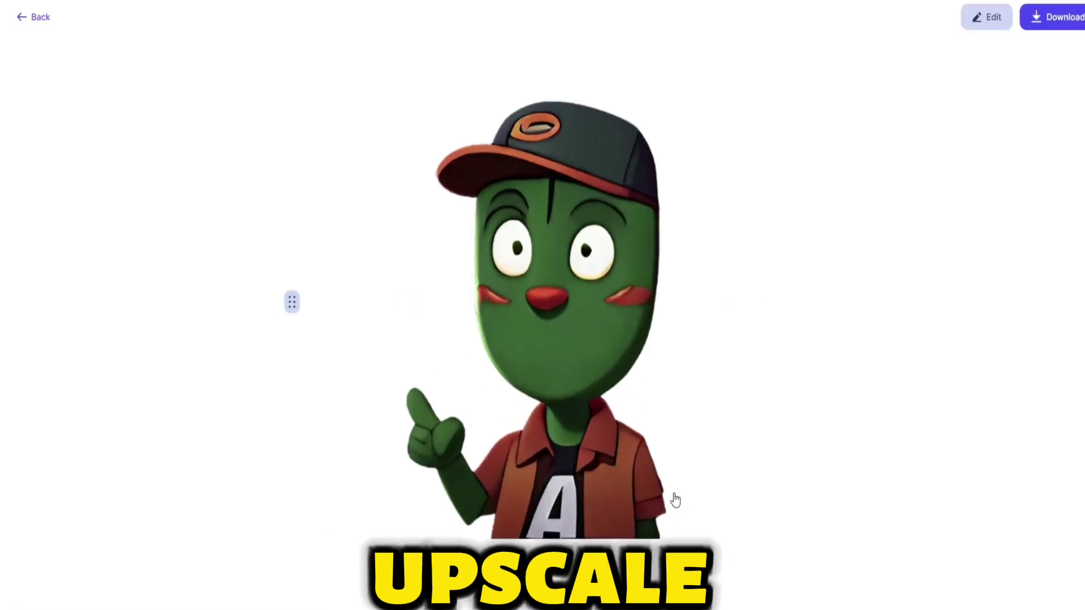
pyautogui.moveTo(292, 302); pyautogui.dragTo(389, 306)
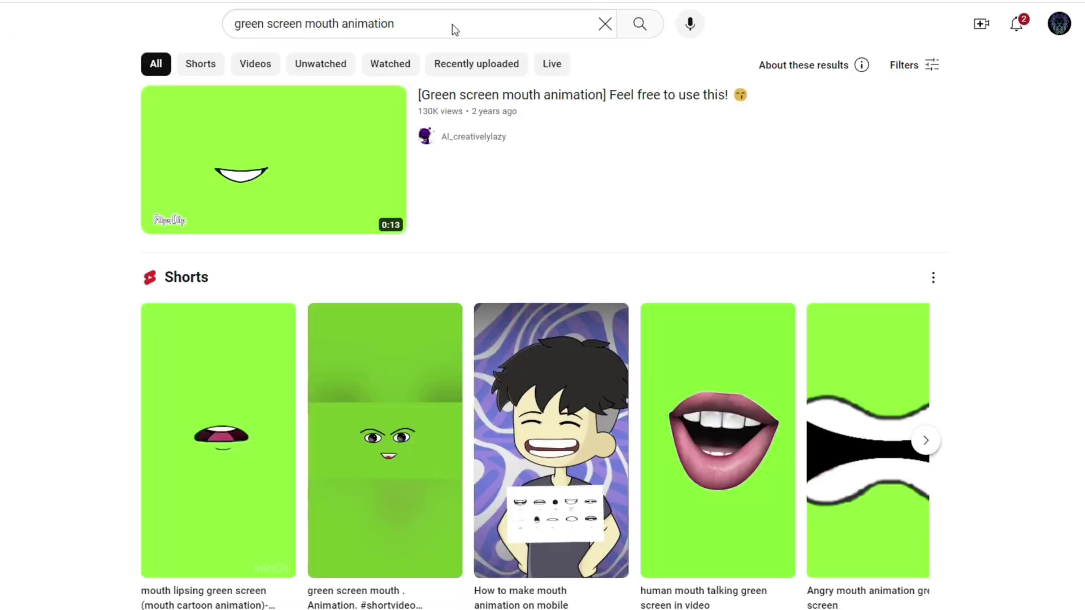
# - Scroll through the 'green screen mouth animation' video and Shorts results
pyautogui.scroll(-6, 455, 28)
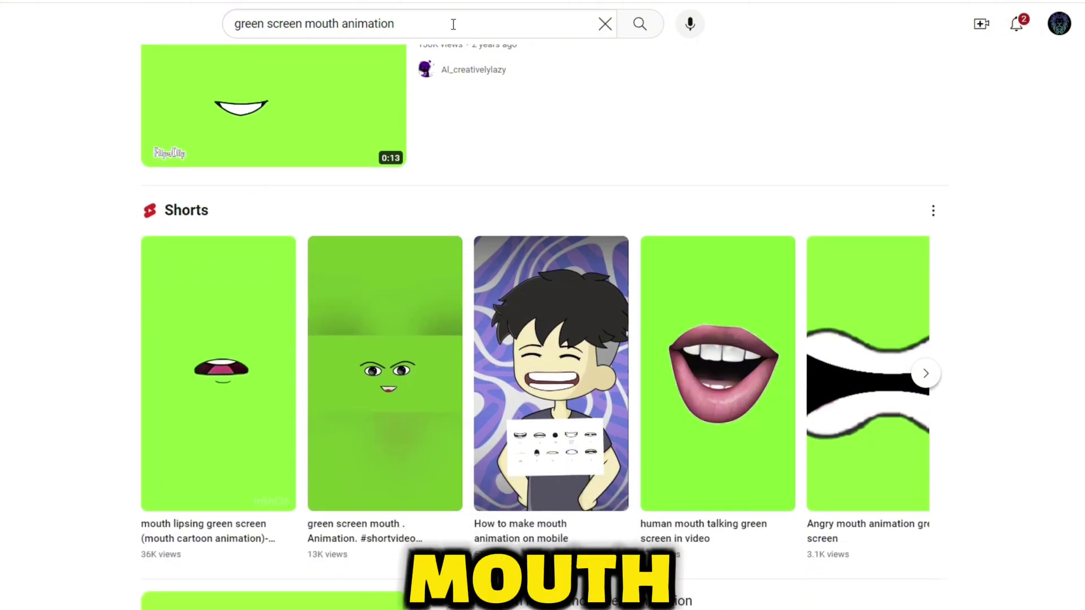
pyautogui.scroll(-7, 453, 25)
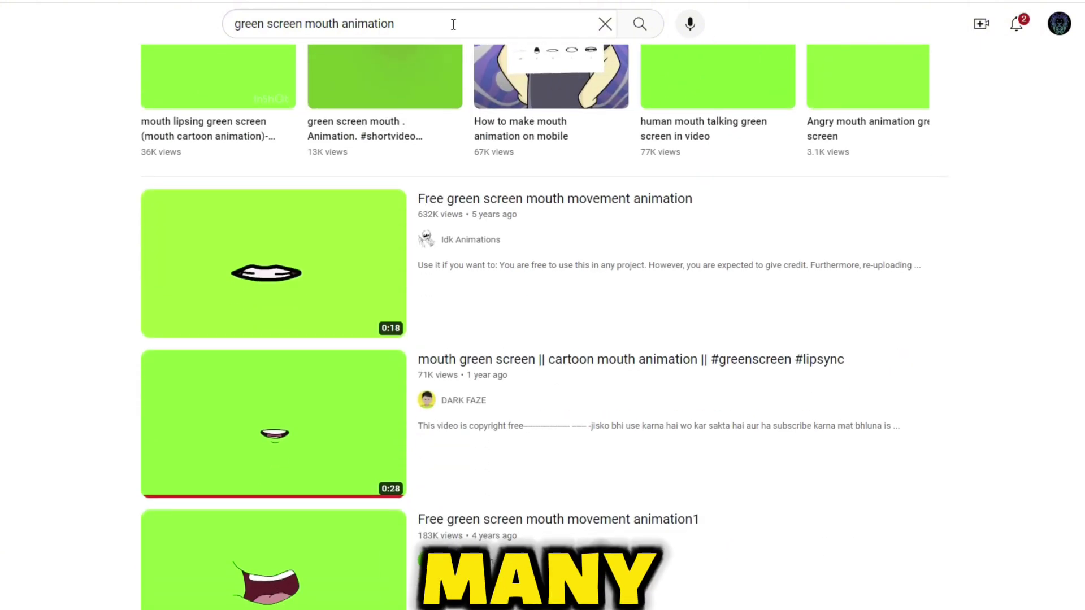
pyautogui.scroll(-10, 454, 24)
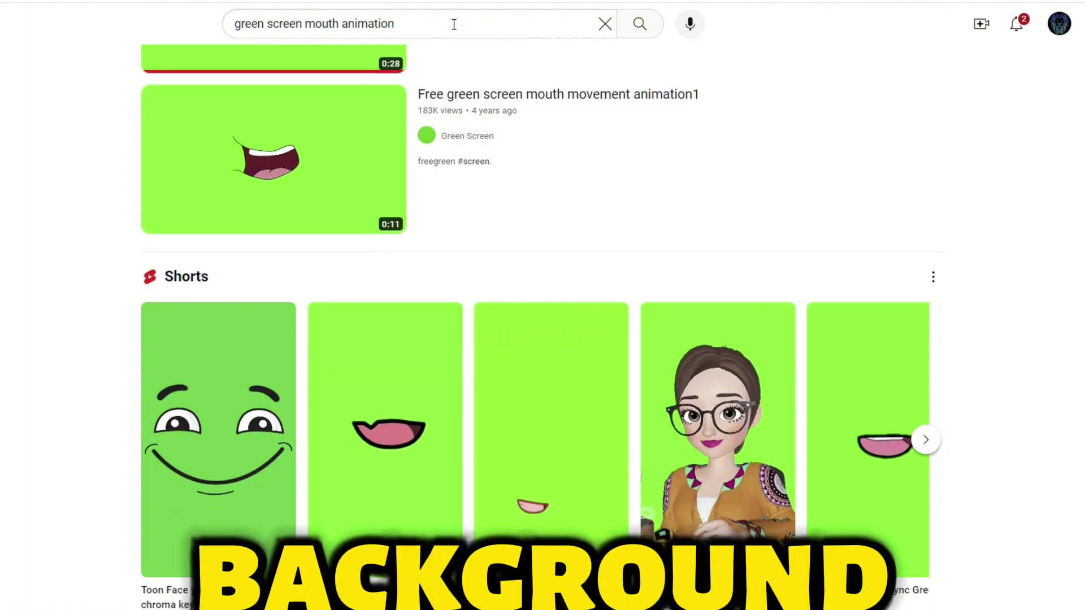
pyautogui.scroll(-4, 453, 24)
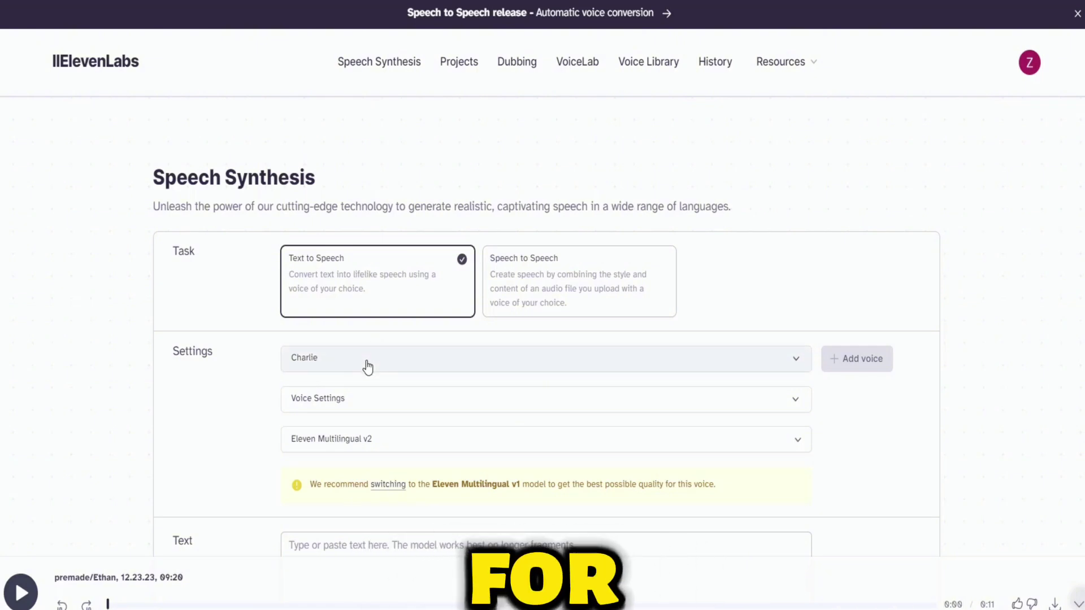
# - Switch the voice to Ethan, paste the closing script, and play the 11-second clip
pyautogui.click(368, 366)
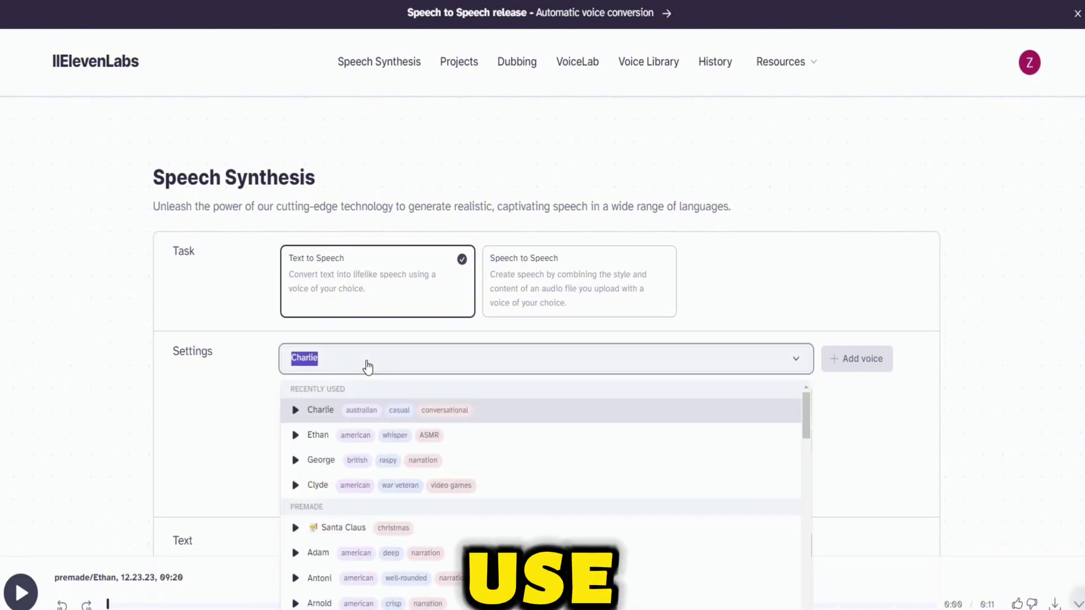
pyautogui.click(323, 438)
pyautogui.scroll(-3, 330, 452)
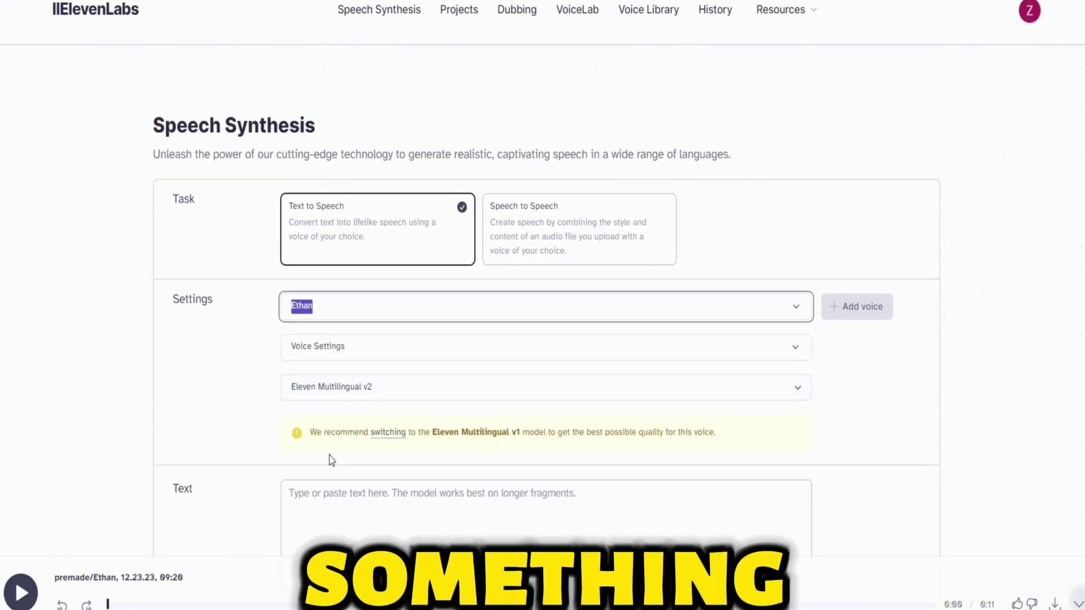
pyautogui.click(331, 448)
pyautogui.write('Voila! What do you think of the result? Do you like me and the video? Let me know in the comments below. Thank you and have a great day!')
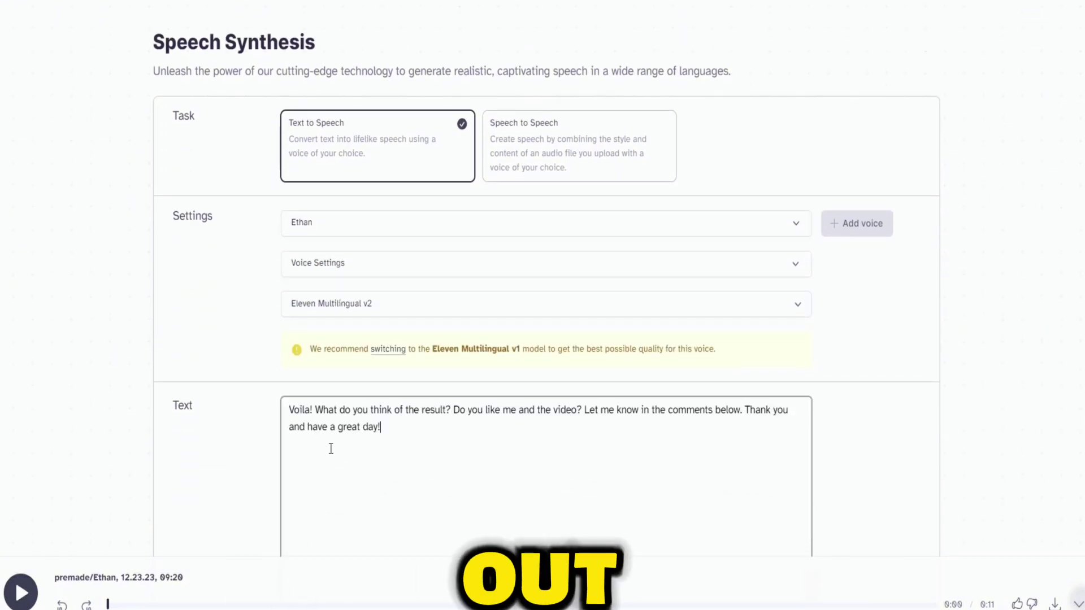
pyautogui.click(31, 593)
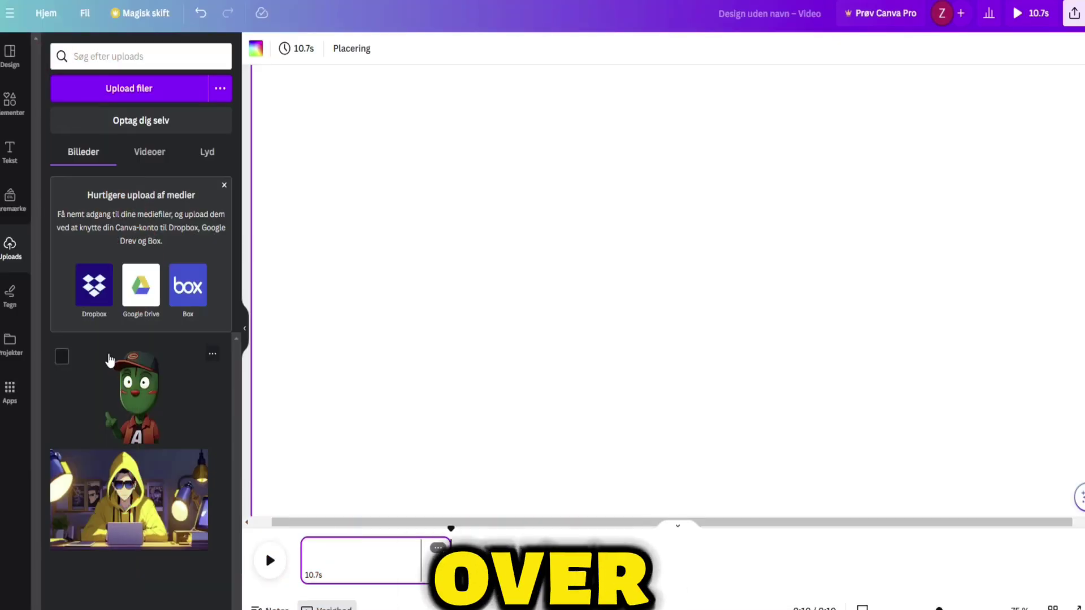
# - Add the character image and the mouth GIF, shrinking the mouth onto the character's face
pyautogui.click(125, 396)
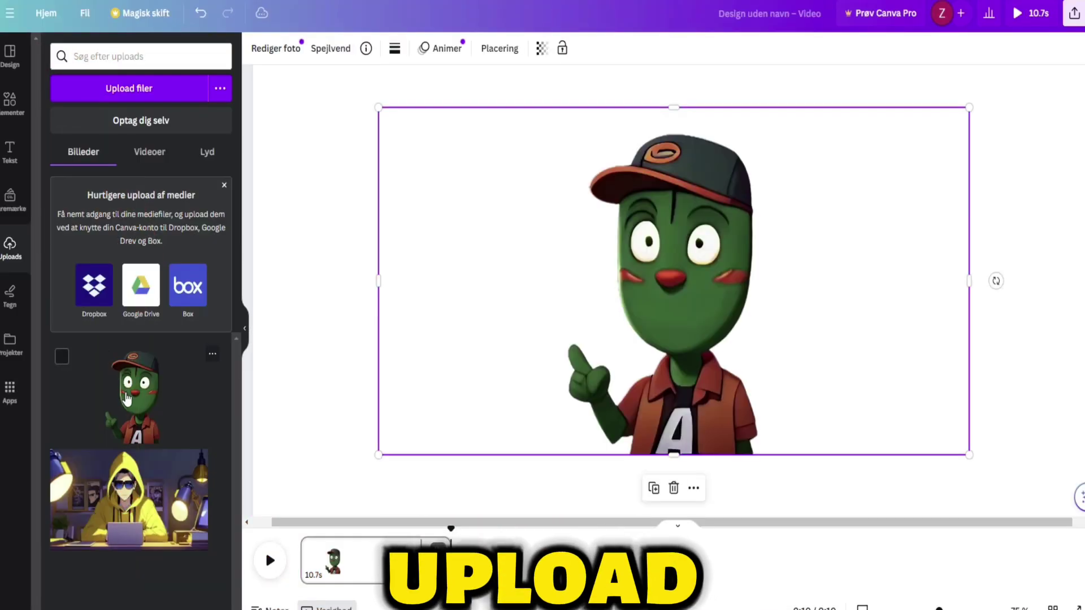
pyautogui.click(146, 153)
pyautogui.click(124, 221)
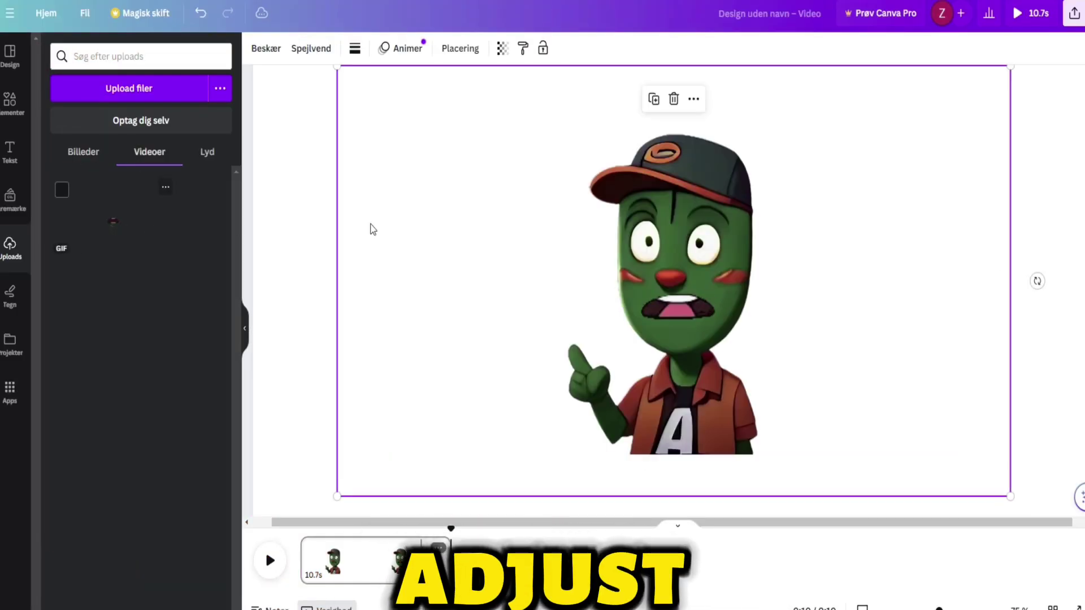
pyautogui.moveTo(1010, 496); pyautogui.dragTo(615, 248)
pyautogui.moveTo(503, 178); pyautogui.dragTo(683, 324)
# - Add the ElevenLabs voiceover from the audio uploads and play the design from the start
pyautogui.click(207, 152)
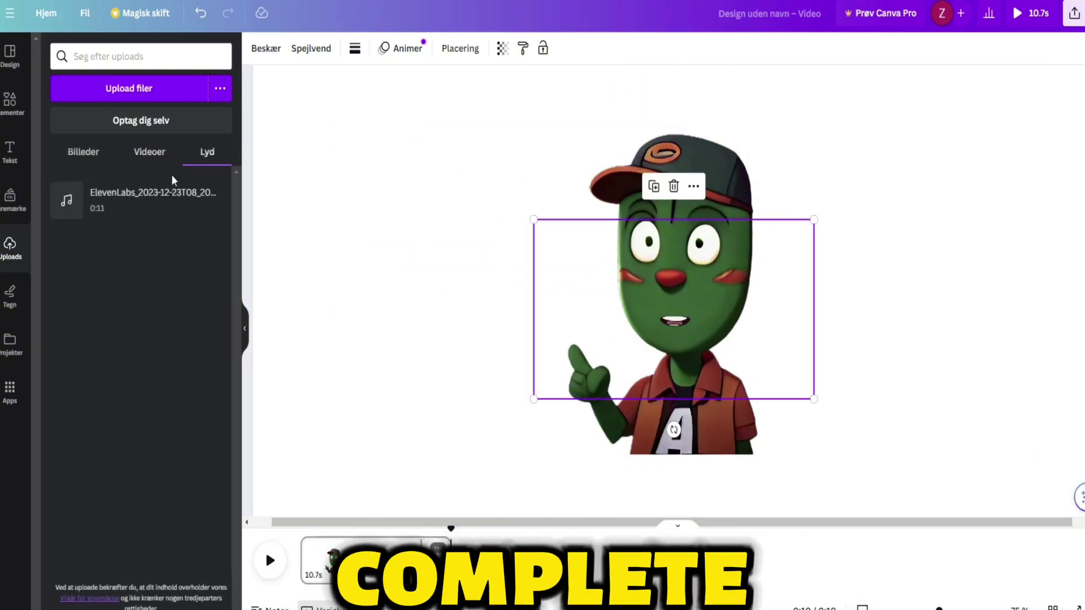
pyautogui.click(133, 212)
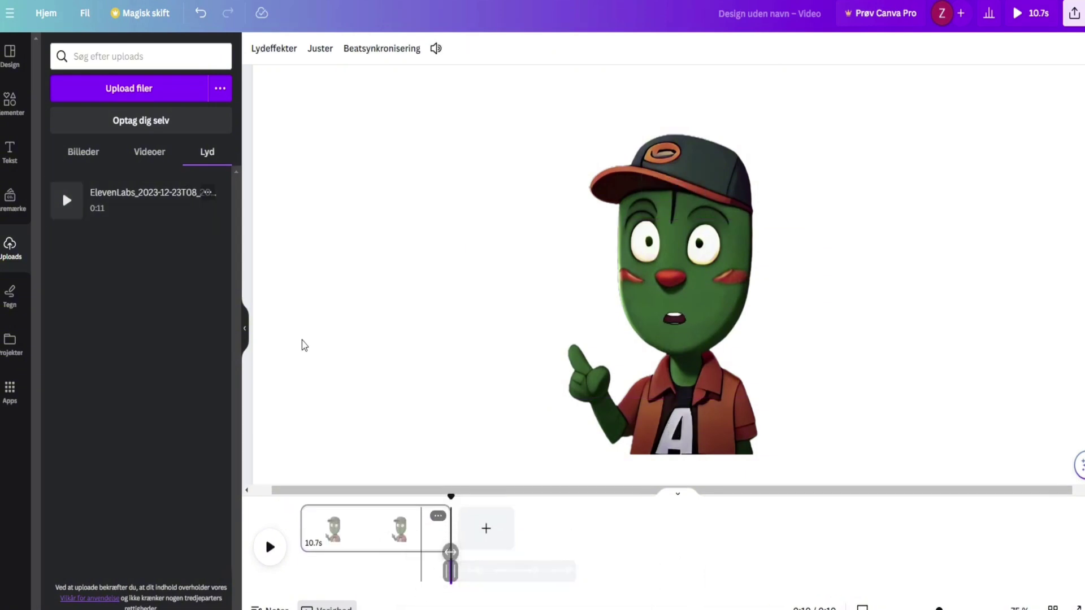
pyautogui.click(270, 547)
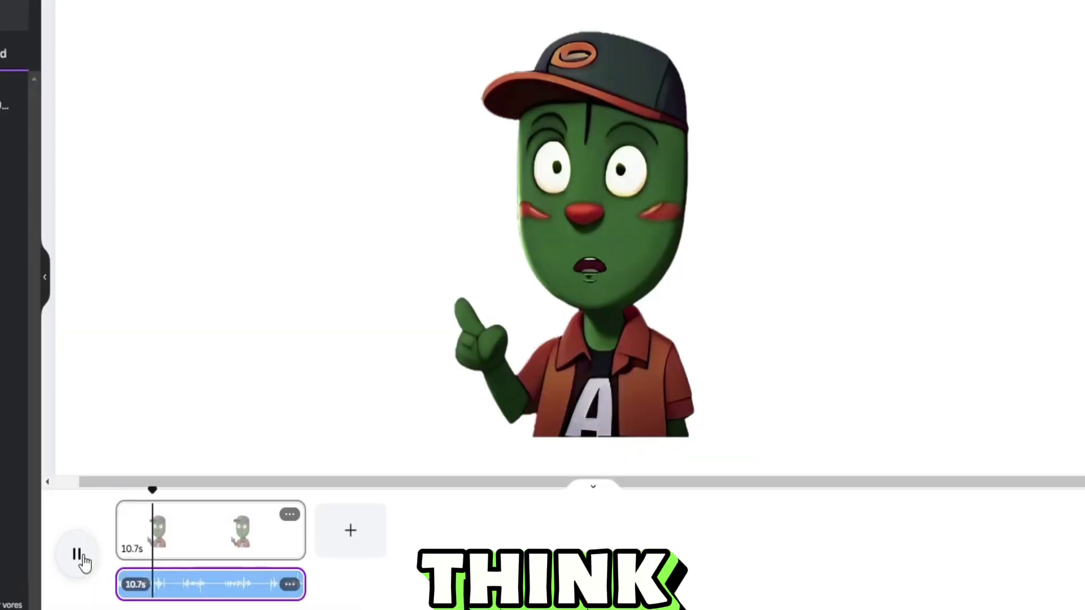